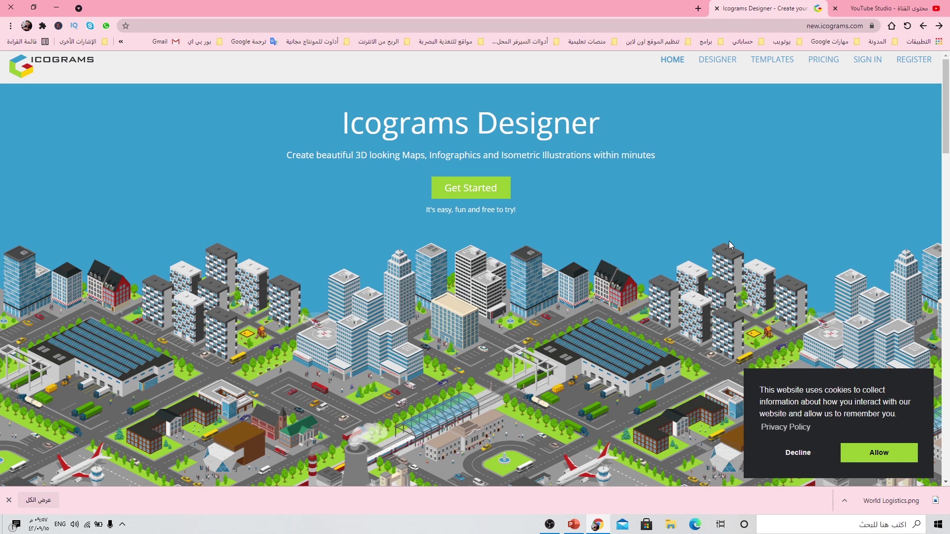
- Open the templates gallery and scroll down to the Milk-run operations logistics template
left_click(767, 67)
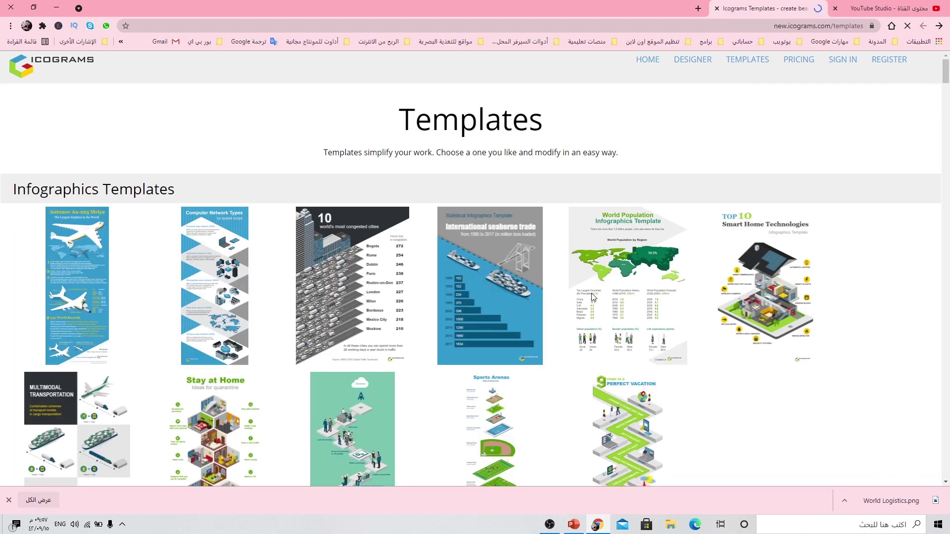
scroll(593, 296, "down", 3)
scroll(593, 296, "down", 2)
scroll(595, 295, "down", 2)
scroll(595, 296, "down", 2)
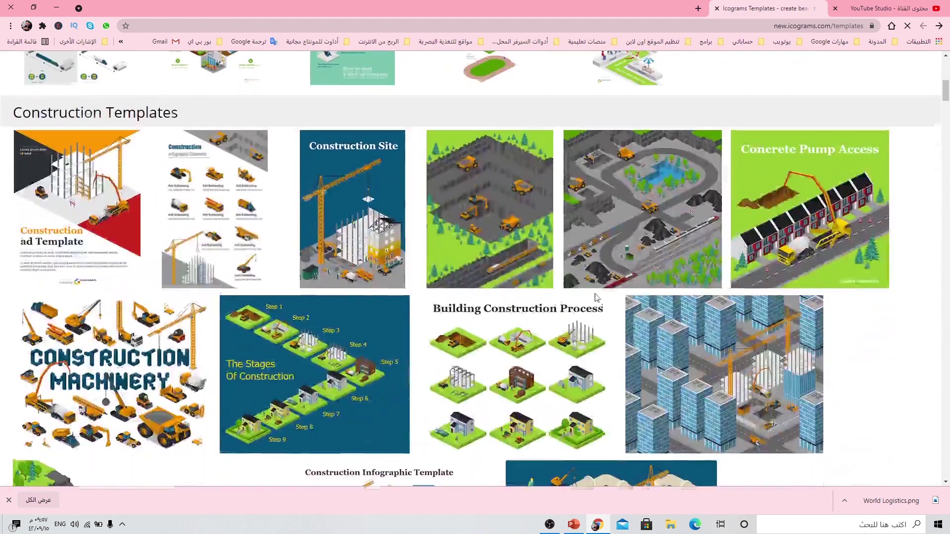
scroll(596, 297, "down", 3)
scroll(596, 297, "down", 4)
scroll(596, 296, "down", 4)
scroll(596, 297, "down", 3)
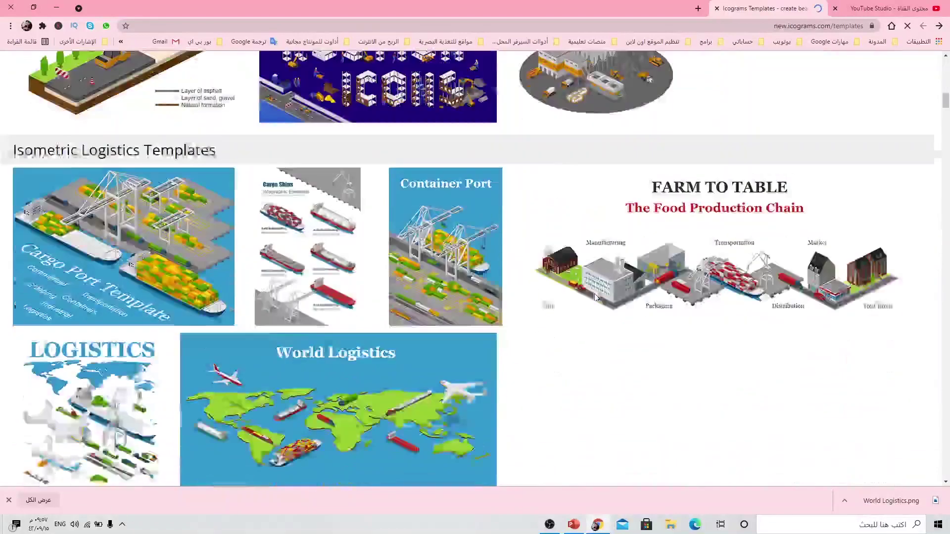
scroll(595, 297, "down", 1)
scroll(596, 297, "down", 4)
scroll(595, 297, "down", 2)
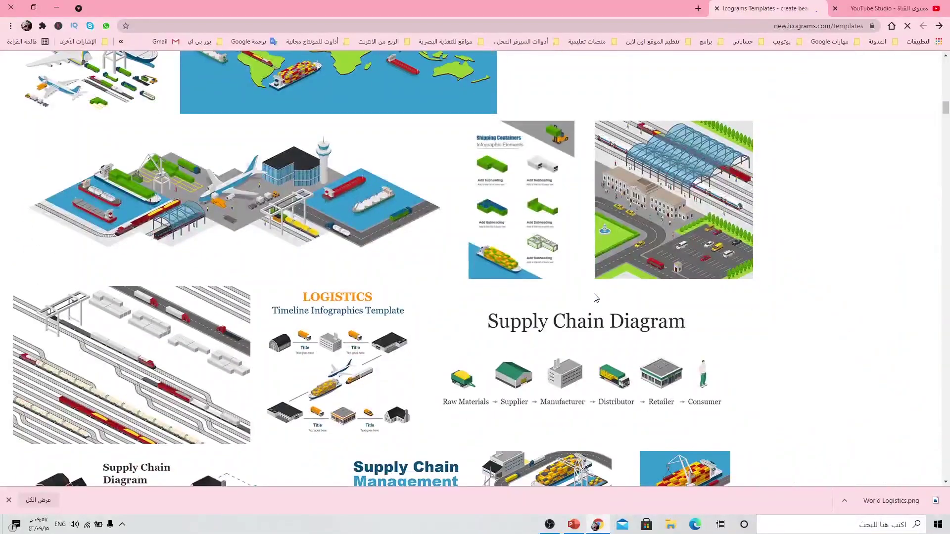
scroll(374, 275, "down", 1)
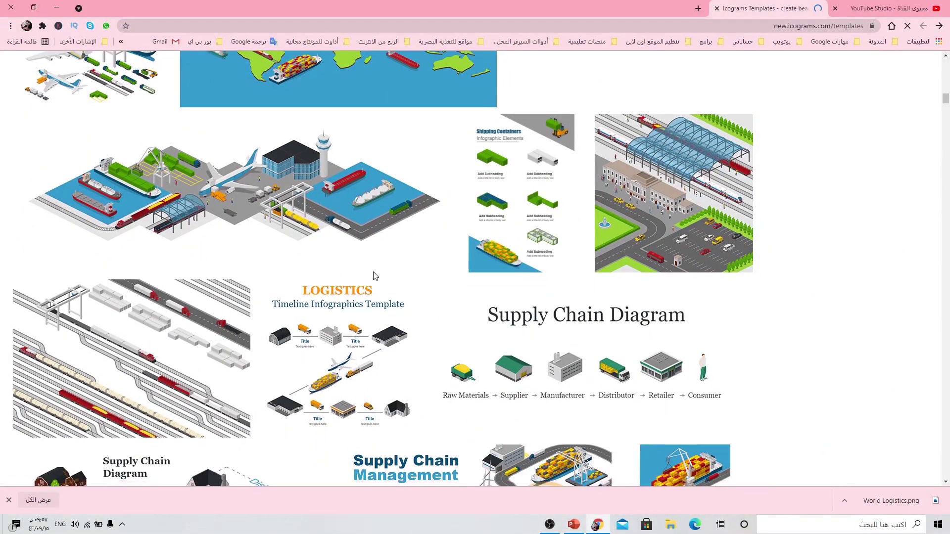
scroll(375, 275, "down", 2)
scroll(346, 285, "down", 5)
scroll(321, 292, "down", 1)
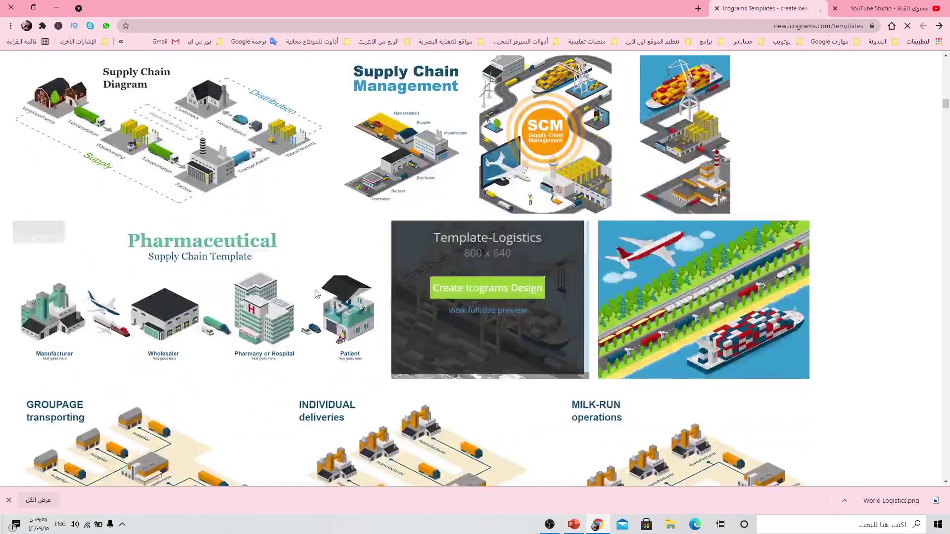
scroll(316, 294, "down", 2)
scroll(425, 292, "down", 1)
scroll(422, 288, "down", 1)
scroll(544, 282, "down", 1)
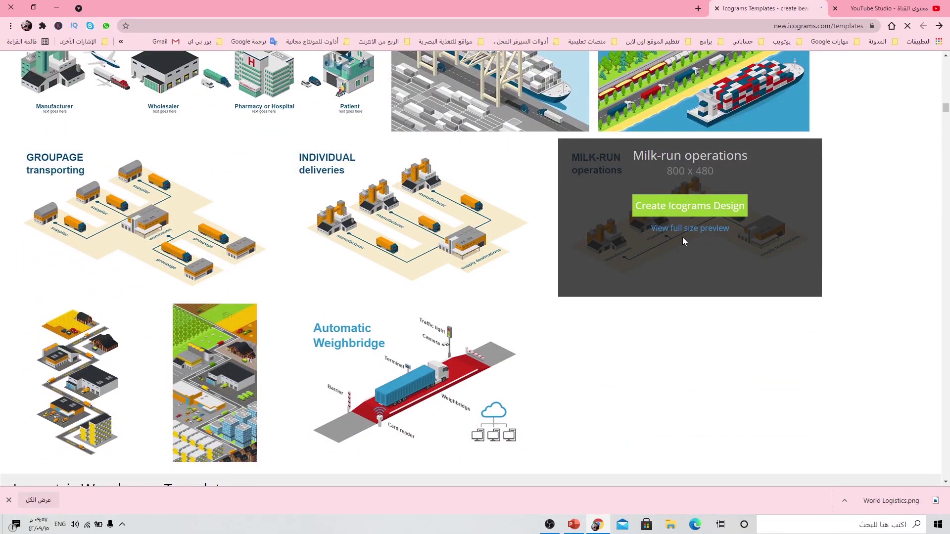
- Create a design from Milk-run operations and add a shrunken soccer field in the middle of the map
left_click(674, 205)
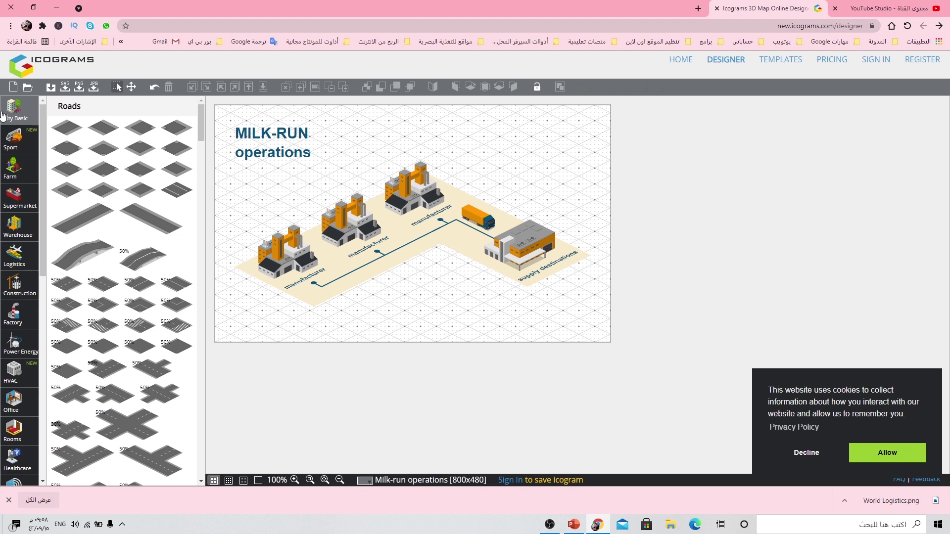
left_click(14, 142)
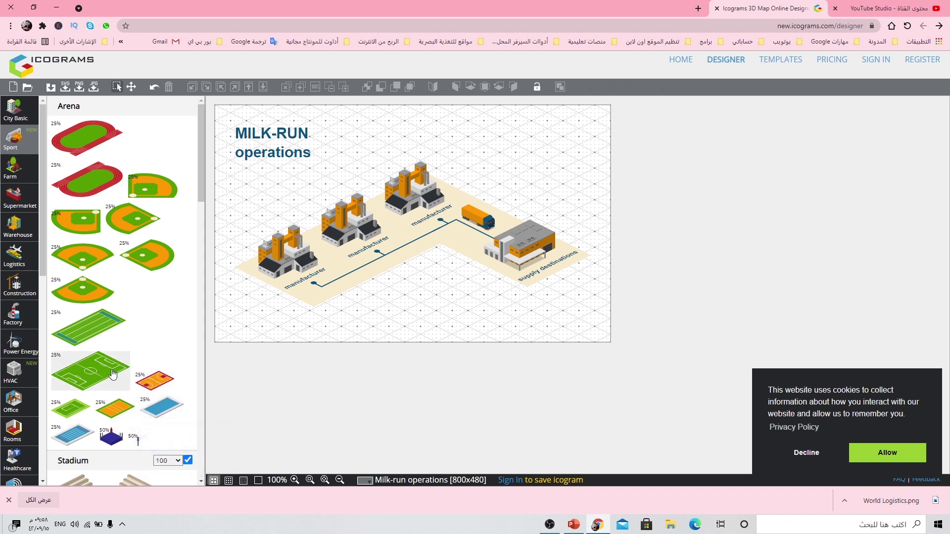
mouse_move(99, 372)
left_mouse_down()
mouse_move(272, 289)
mouse_move(529, 142)
left_mouse_up()
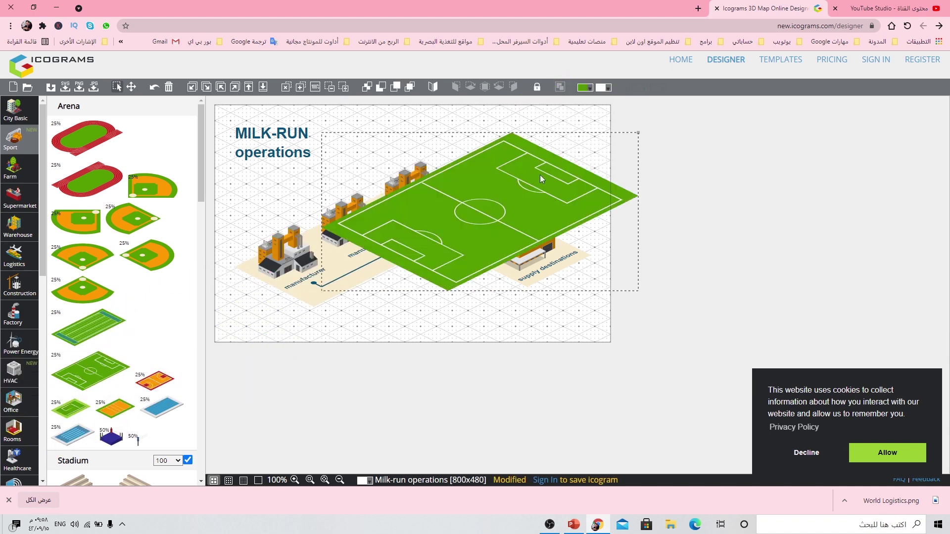
mouse_move(638, 132)
left_mouse_down()
mouse_move(405, 290)
mouse_move(424, 272)
left_mouse_up()
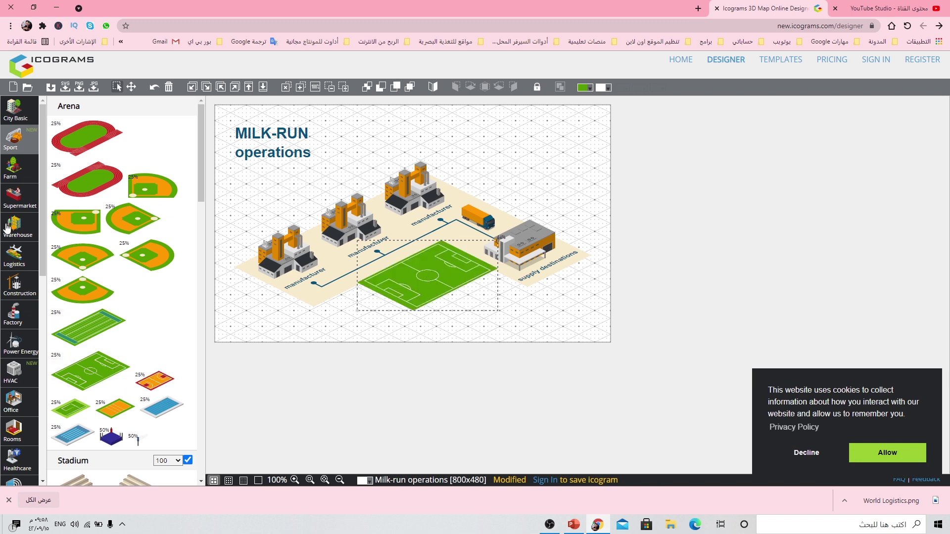
left_click(13, 256)
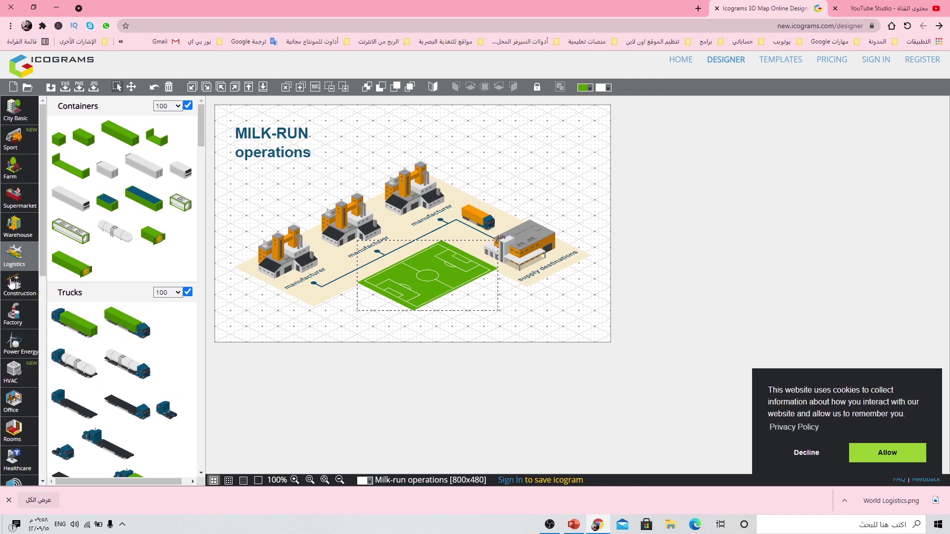
- Add another factory building at the map's upper left
left_click(13, 284)
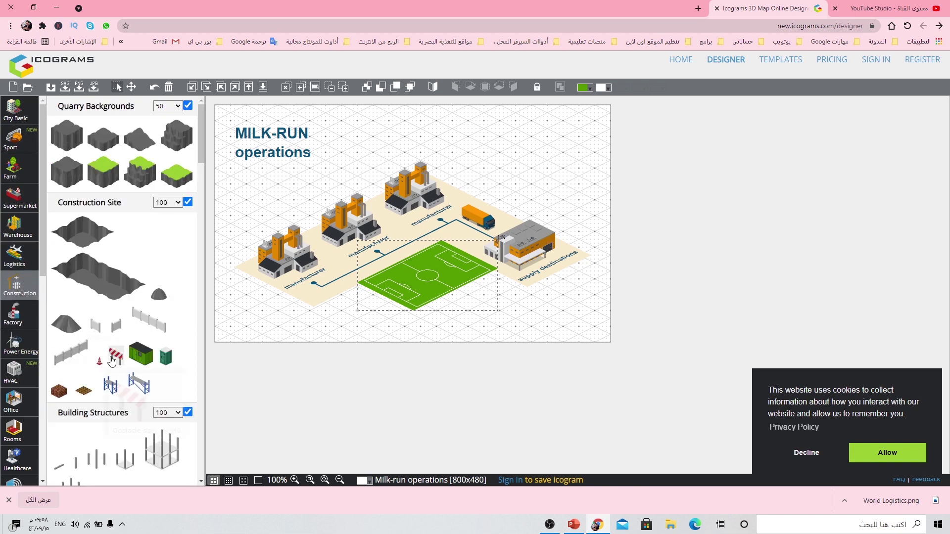
left_click(14, 314)
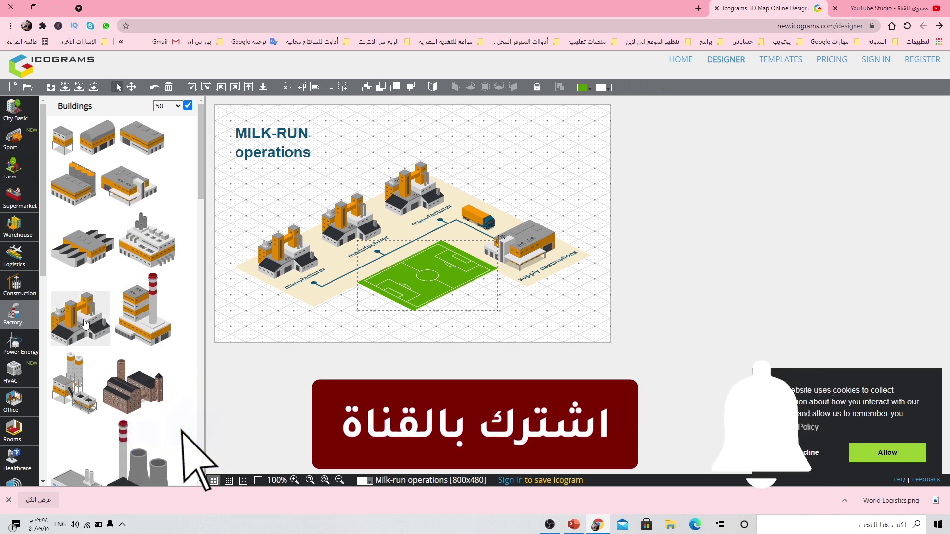
mouse_move(71, 341)
left_mouse_down()
mouse_move(281, 197)
mouse_move(251, 224)
left_mouse_up()
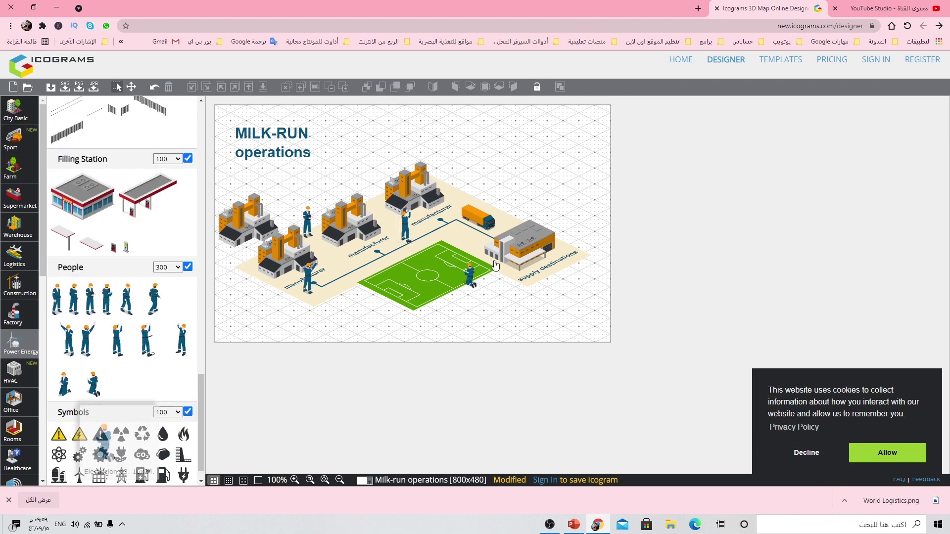
- Place a kneeling worker beside the truck and a gear symbol next to it
left_click_drag(96, 390, 473, 229)
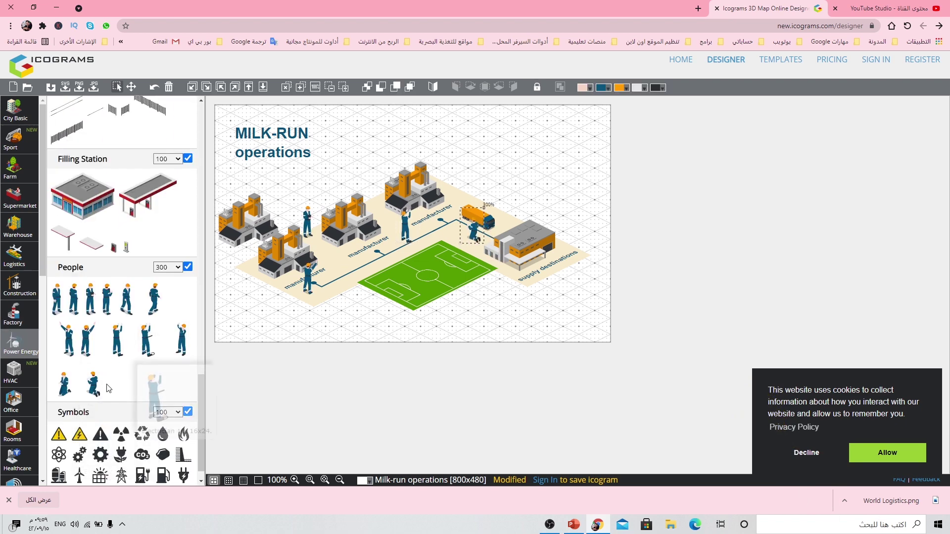
scroll(83, 428, "down", 1)
mouse_move(83, 428)
left_mouse_down()
mouse_move(441, 210)
mouse_move(460, 232)
left_mouse_up()
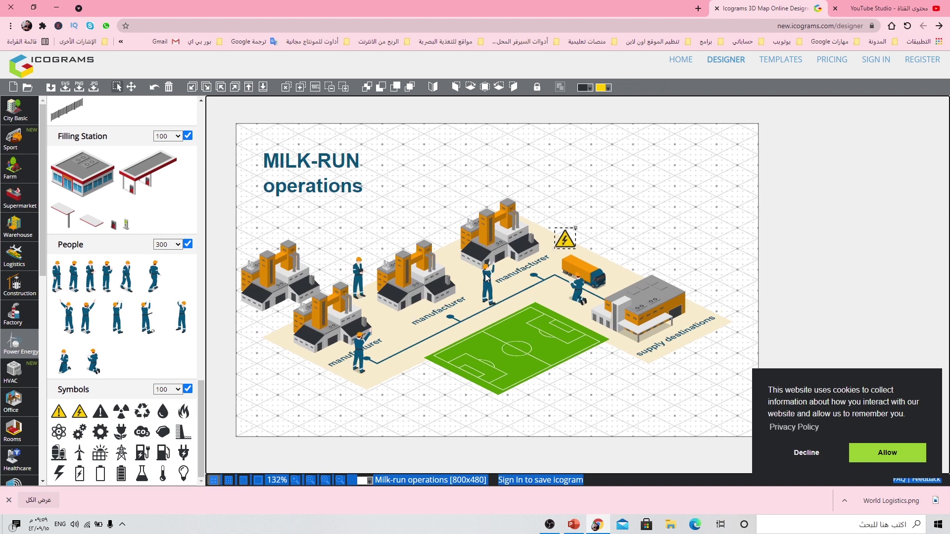
scroll(486, 278, "up", 1)
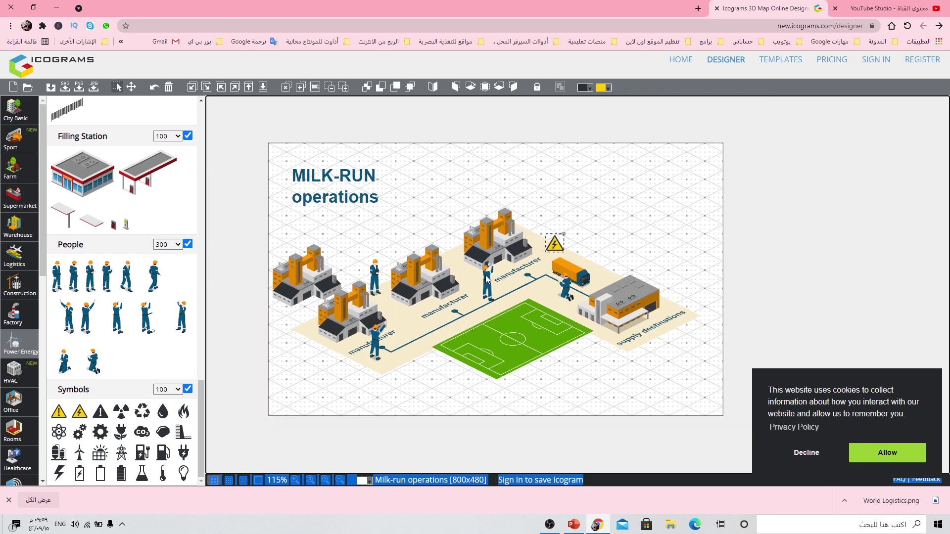
key("space")
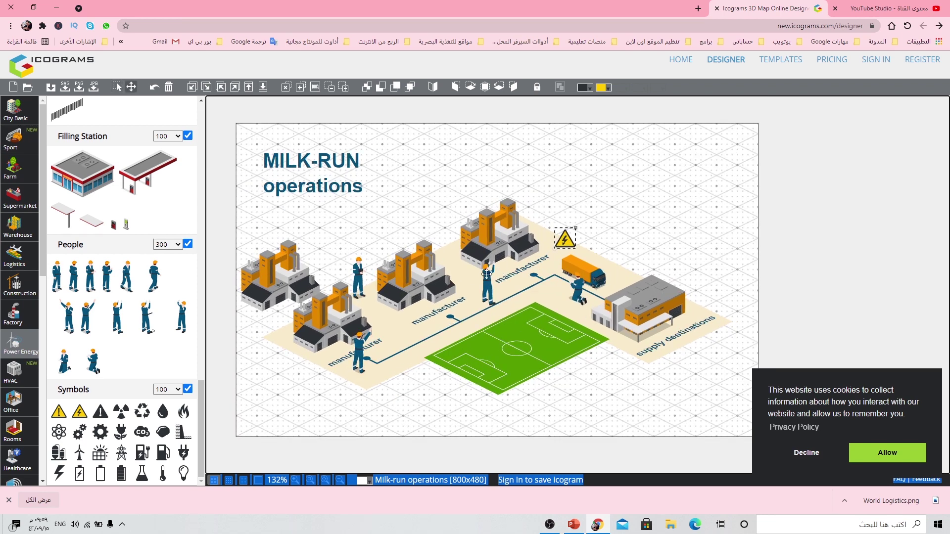
- Edit the text of the MILK-RUN operations map title
mouse_move(486, 278)
left_mouse_down()
mouse_move(433, 259)
mouse_move(459, 258)
left_mouse_up()
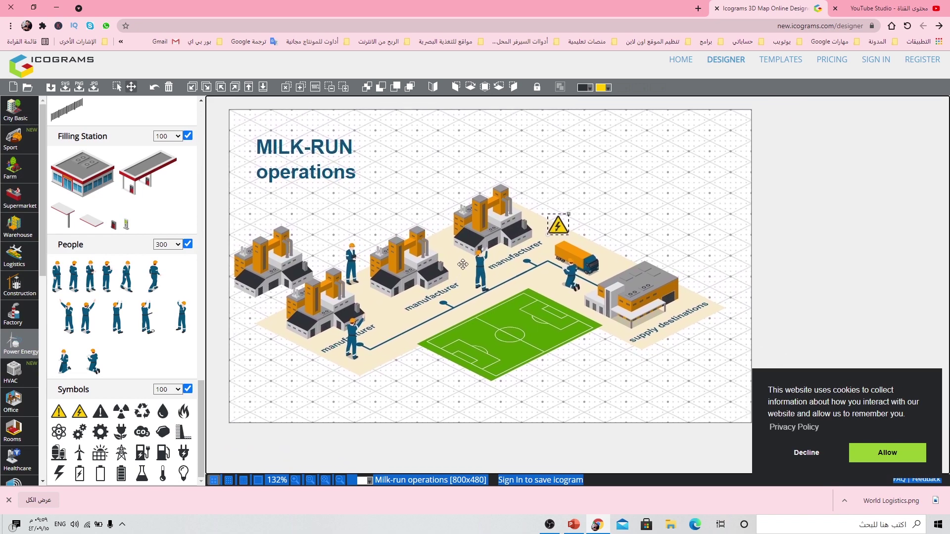
double_click(313, 144)
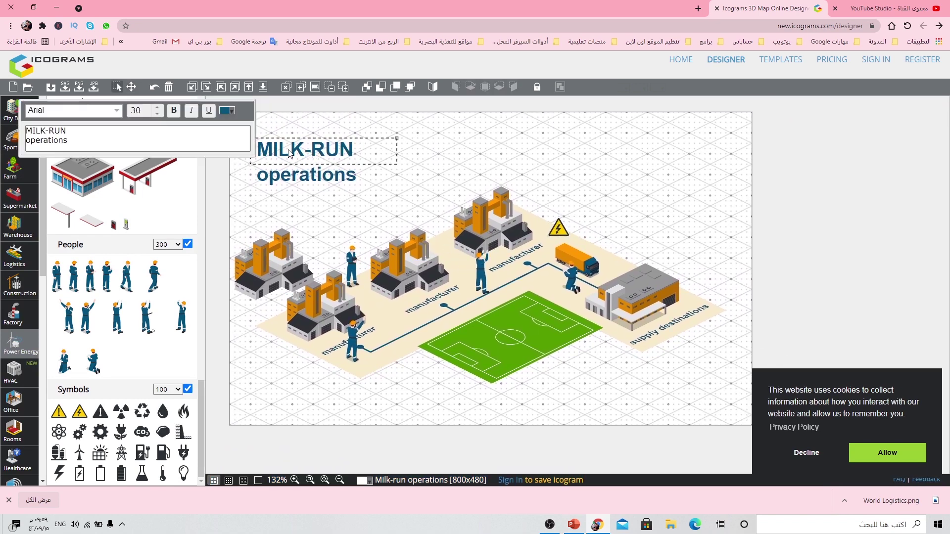
left_click_drag(66, 131, 2, 130)
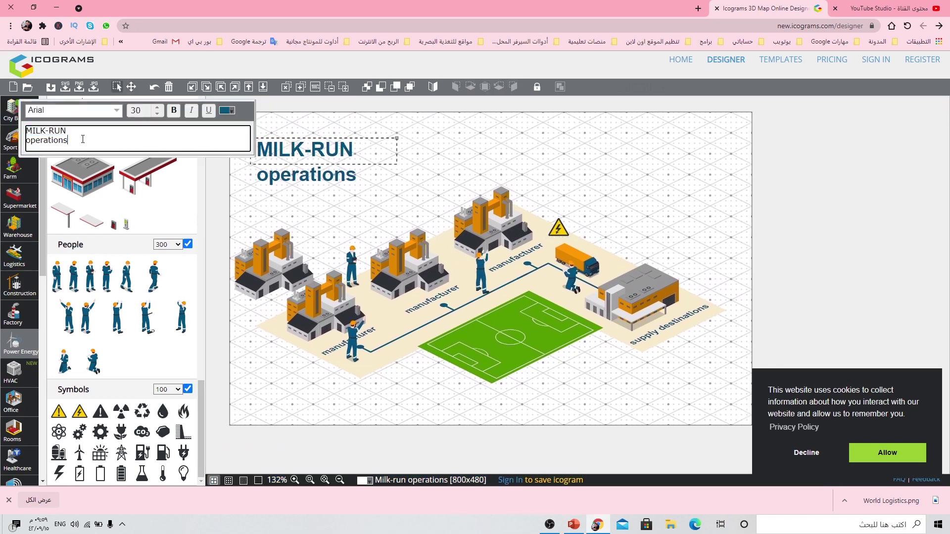
left_click(99, 136)
key("ctrl+a")
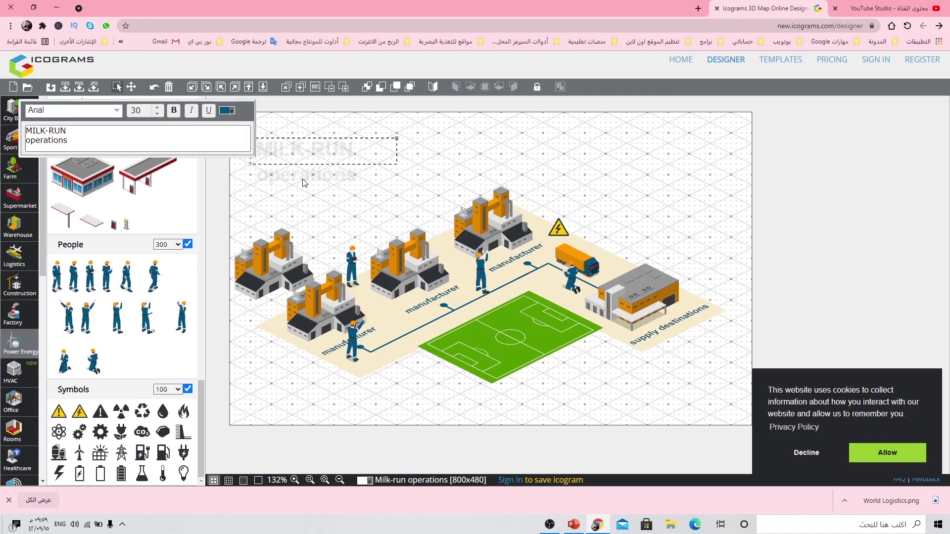
left_click(301, 155)
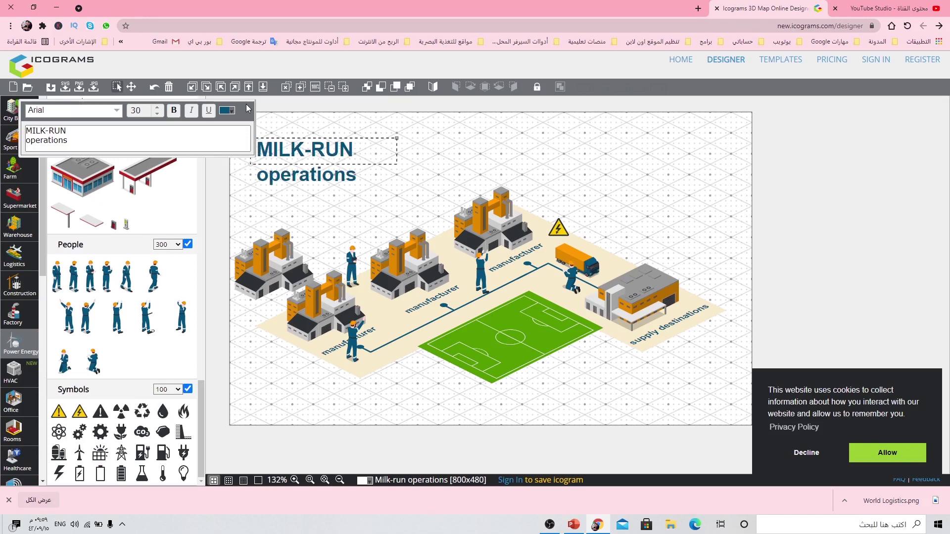
left_click(443, 160)
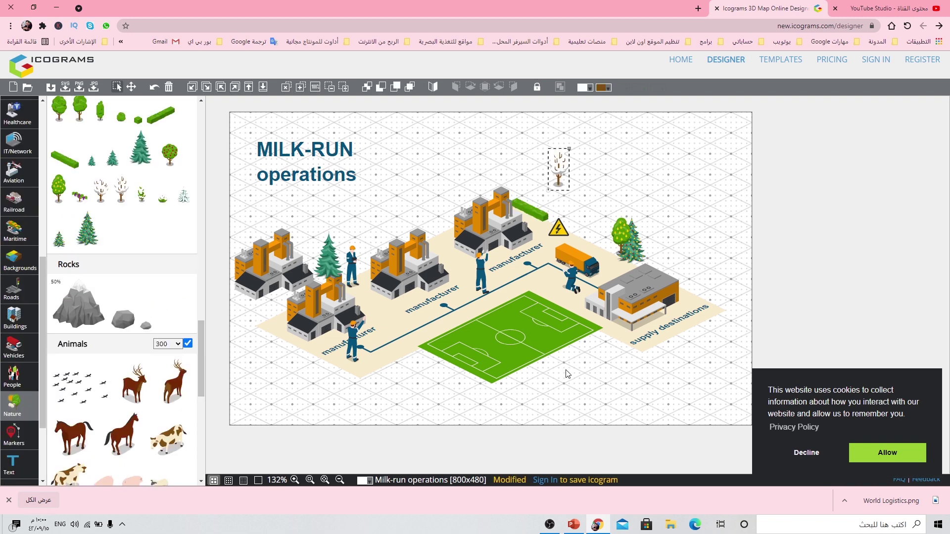
- Download the map as the PNG file Milk-run operations.png
left_click(567, 374)
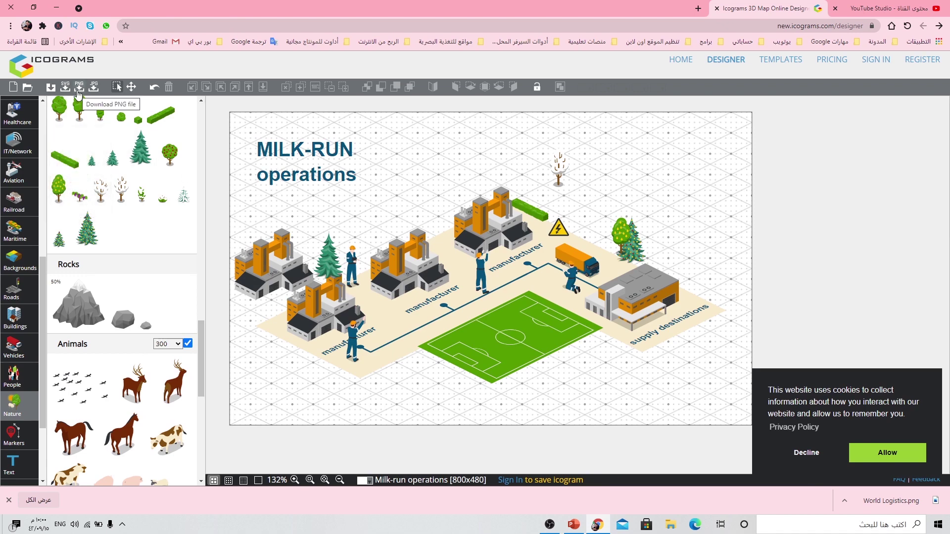
left_click(77, 94)
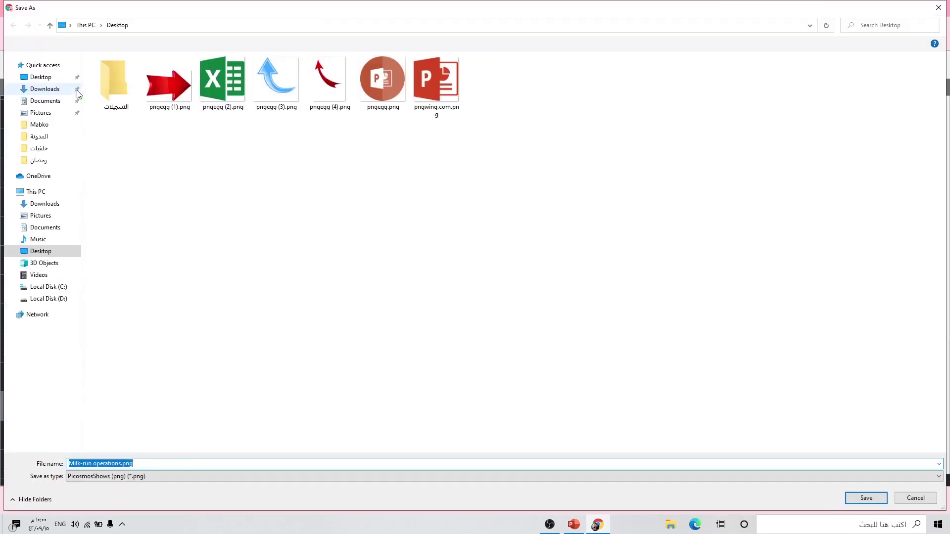
left_click(866, 497)
- In PowerPoint, change the slide to the Blank layout
left_click(574, 525)
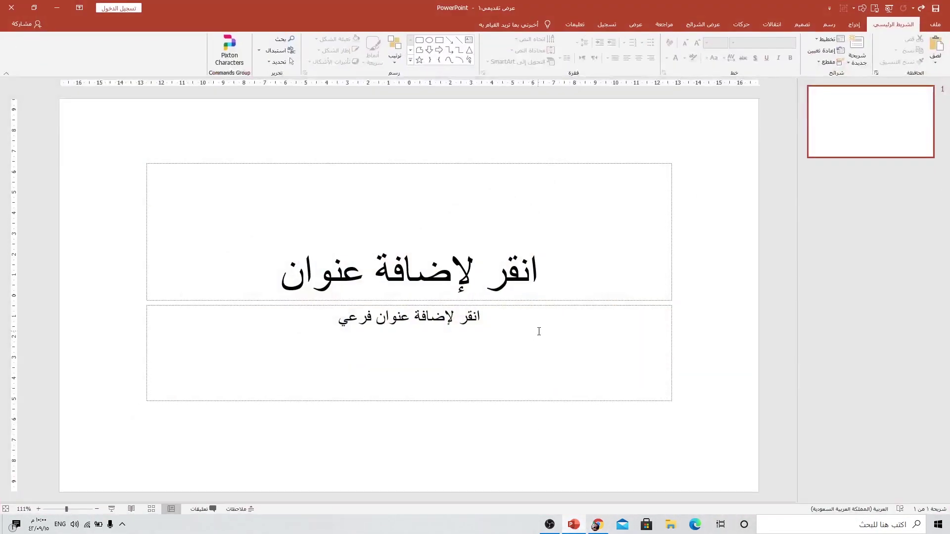
right_click(733, 238)
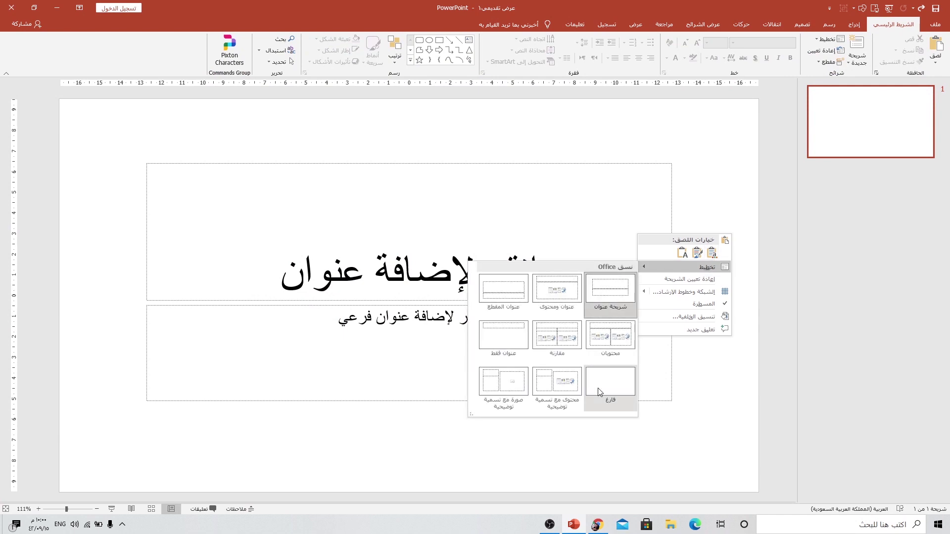
left_click(600, 390)
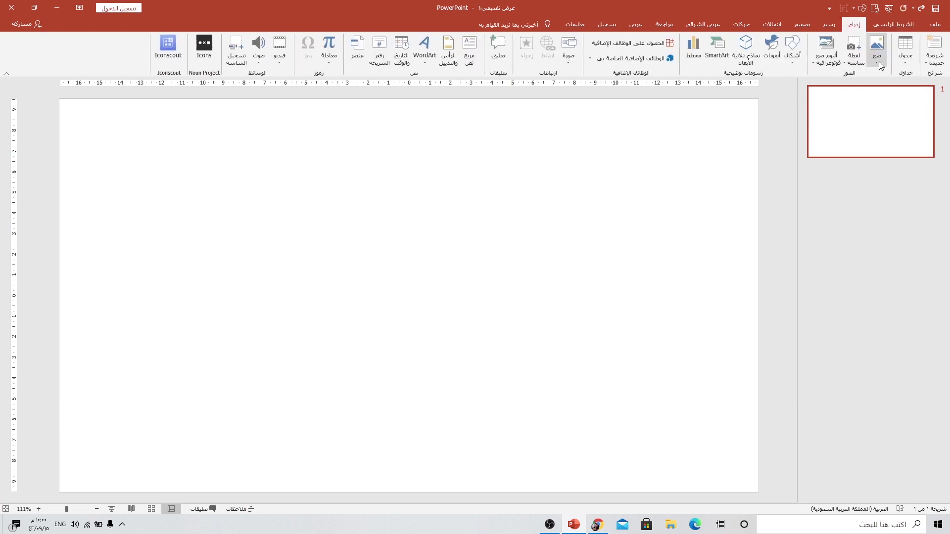
- Insert Milk-run operations.png from this device and nudge it slightly right
left_click(874, 57)
left_click(849, 87)
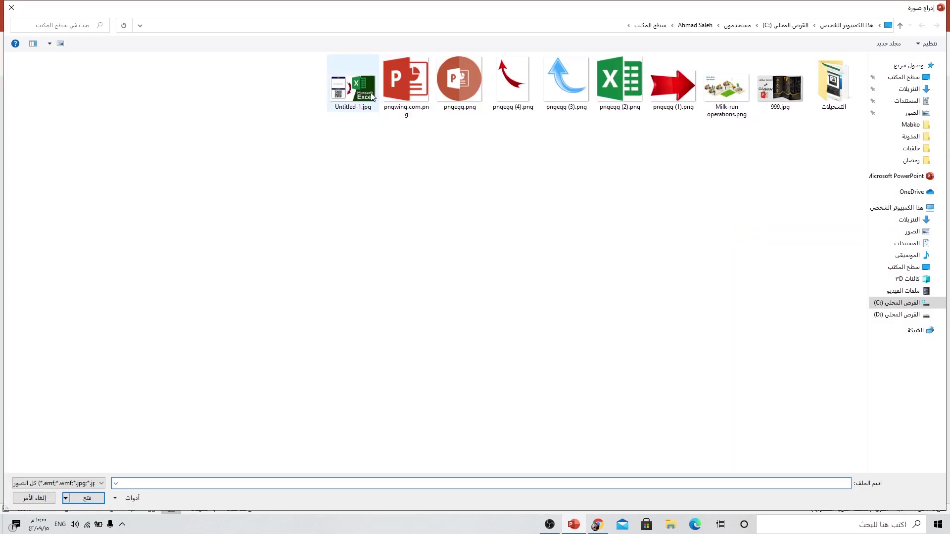
left_click(735, 95)
left_click(87, 498)
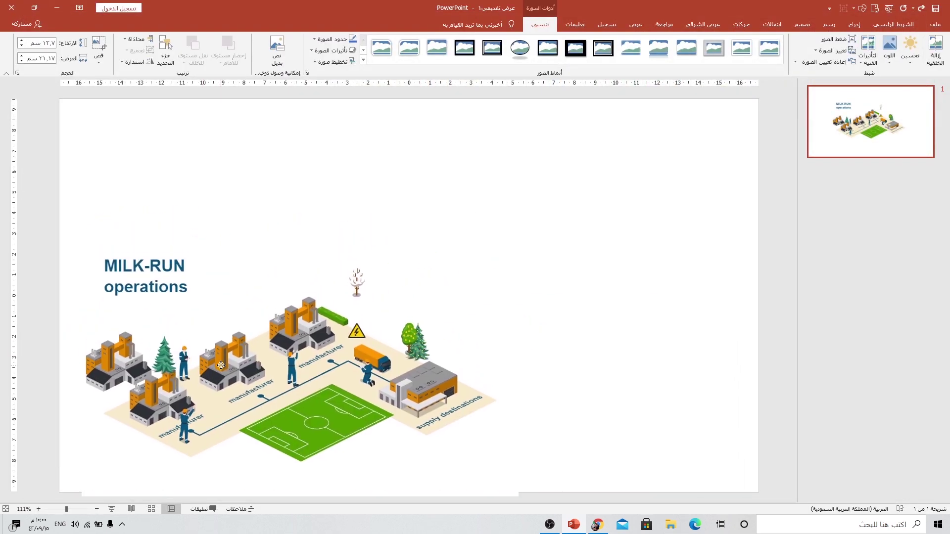
left_click_drag(217, 355, 234, 355)
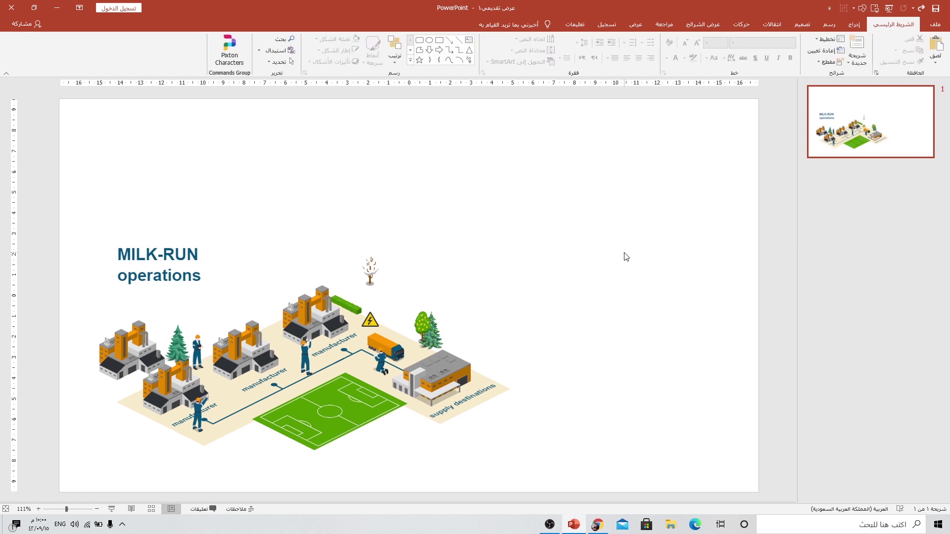